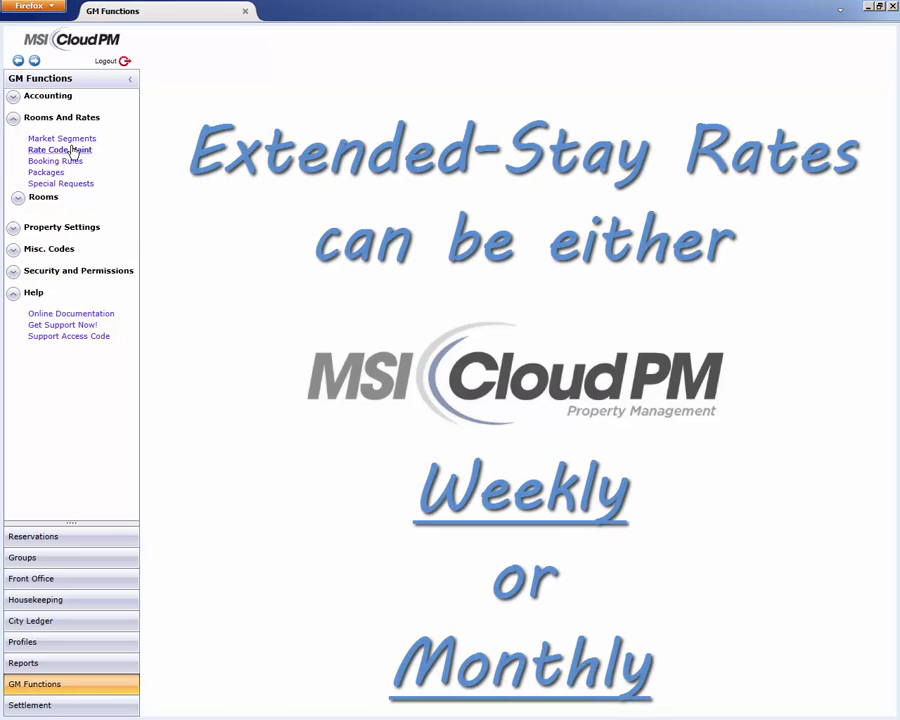
# Open Rate Code Maint and search to list all existing rate codes, including MNTH and WEEK.
pyautogui.click(74, 151)
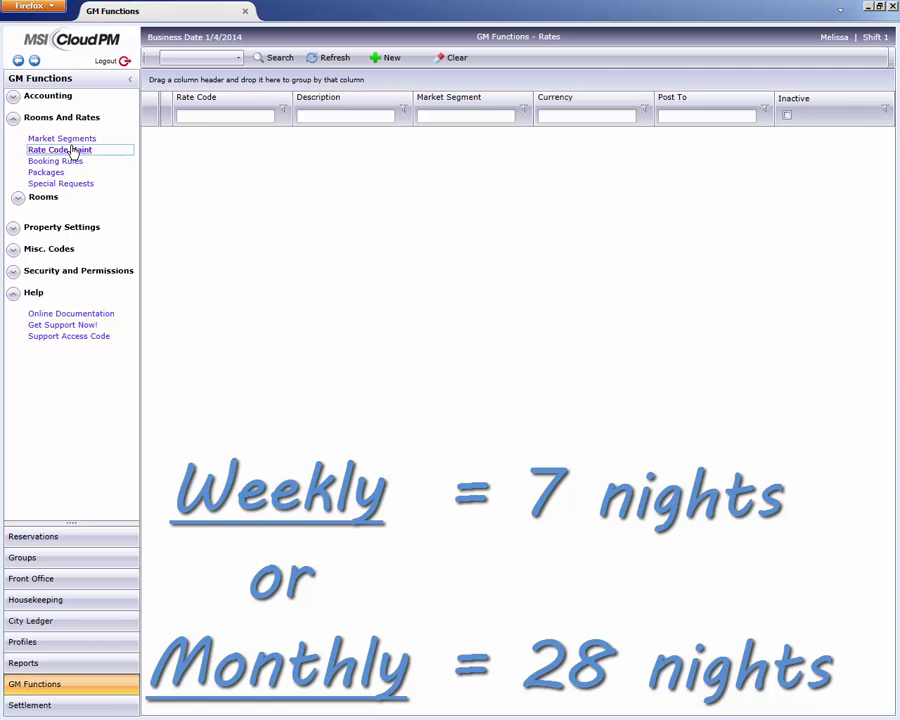
pyautogui.click(289, 63)
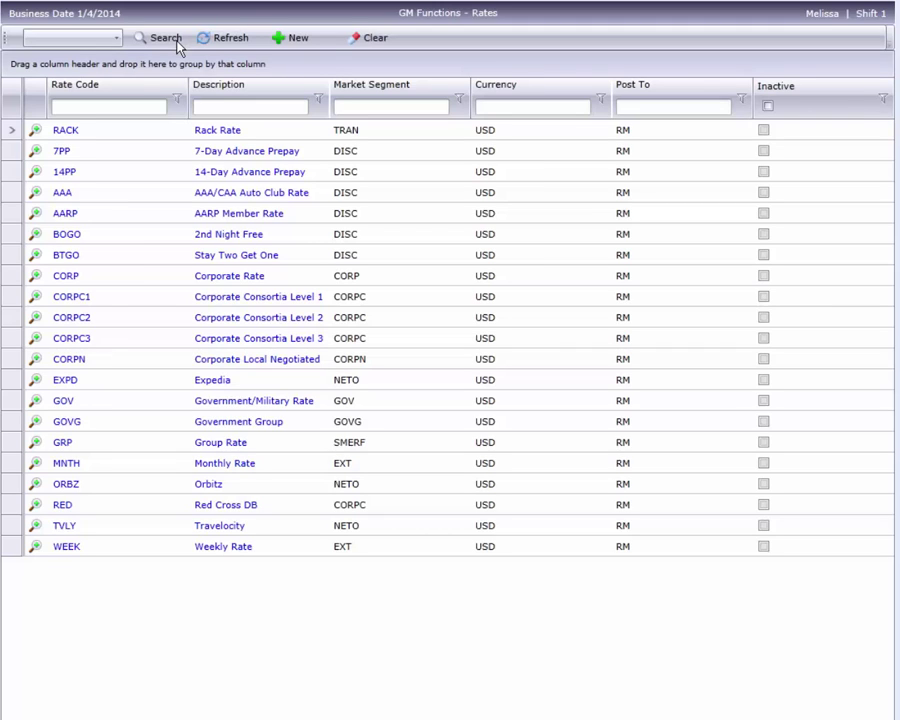
# From Rate Management, create a new rate code using the Weekly Rate (7 Days) format.
pyautogui.doubleClick(58, 156)
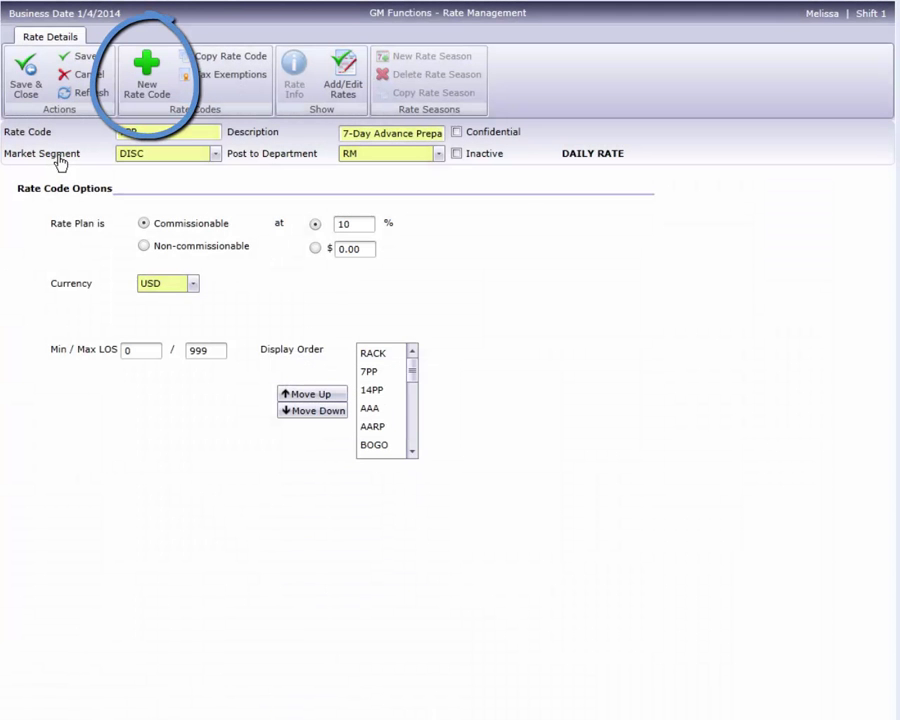
pyautogui.click(147, 88)
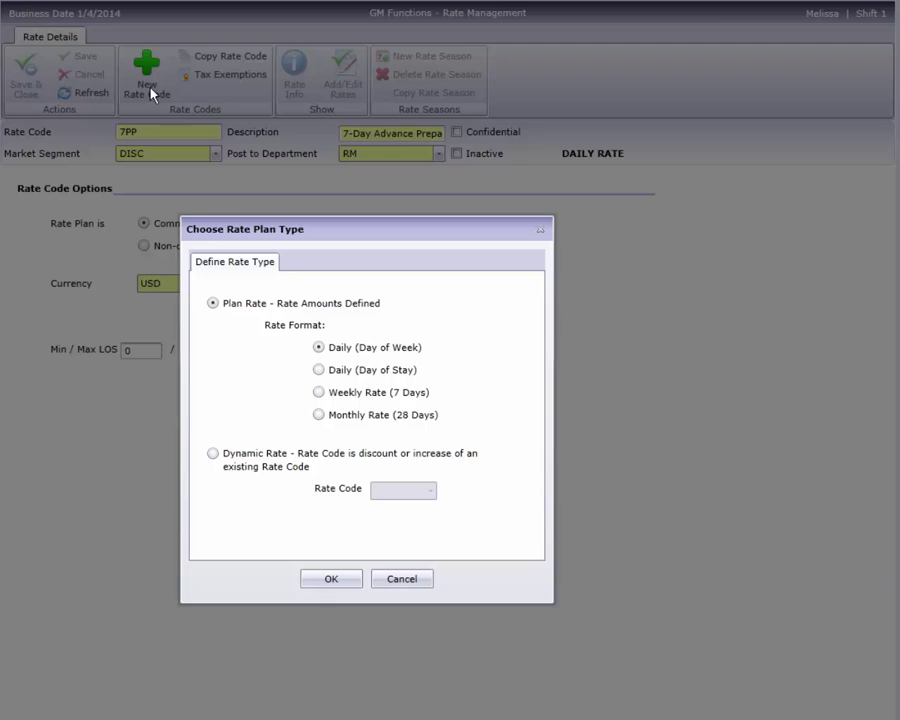
pyautogui.click(318, 392)
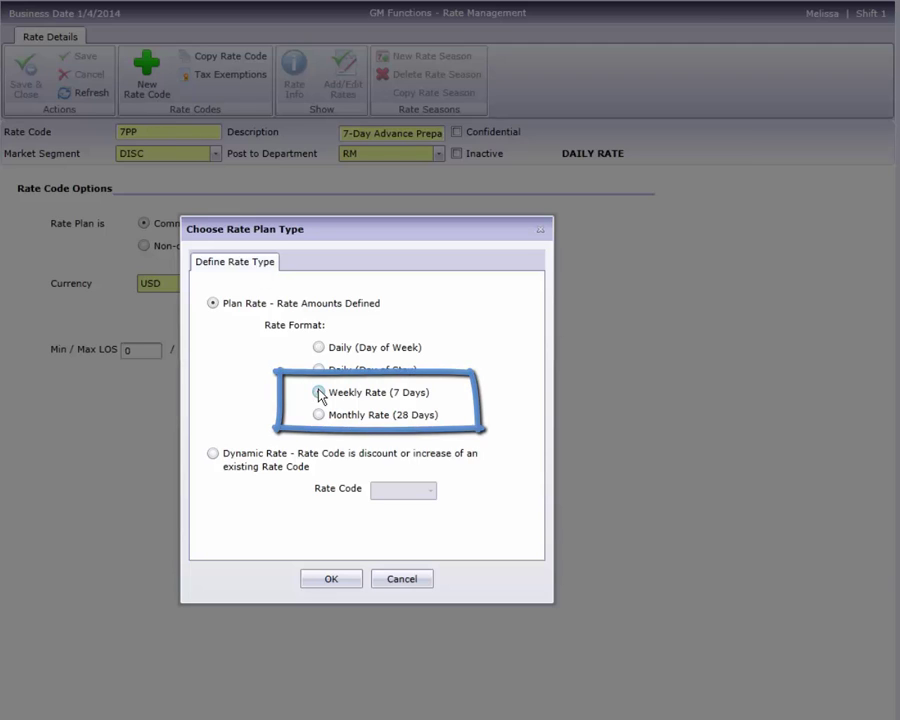
pyautogui.click(318, 584)
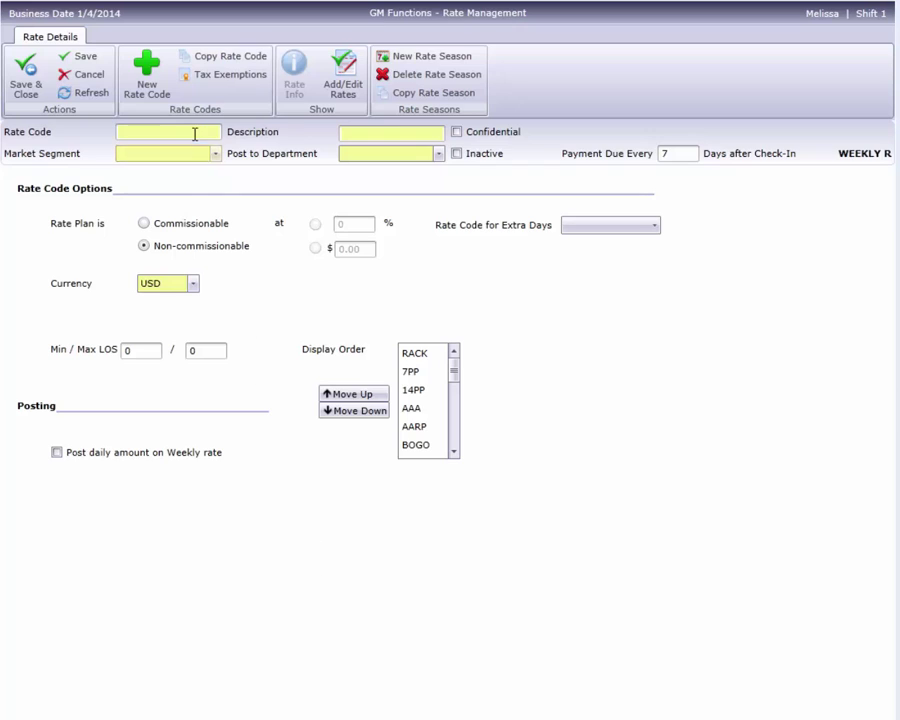
# Enter code WYWEEK, description 'Weyland-Yutani Weekly Rate', market segment EXT, posting department RM.
pyautogui.write('WYWEEK')
pyautogui.press('Tab')
pyautogui.write('Wey')
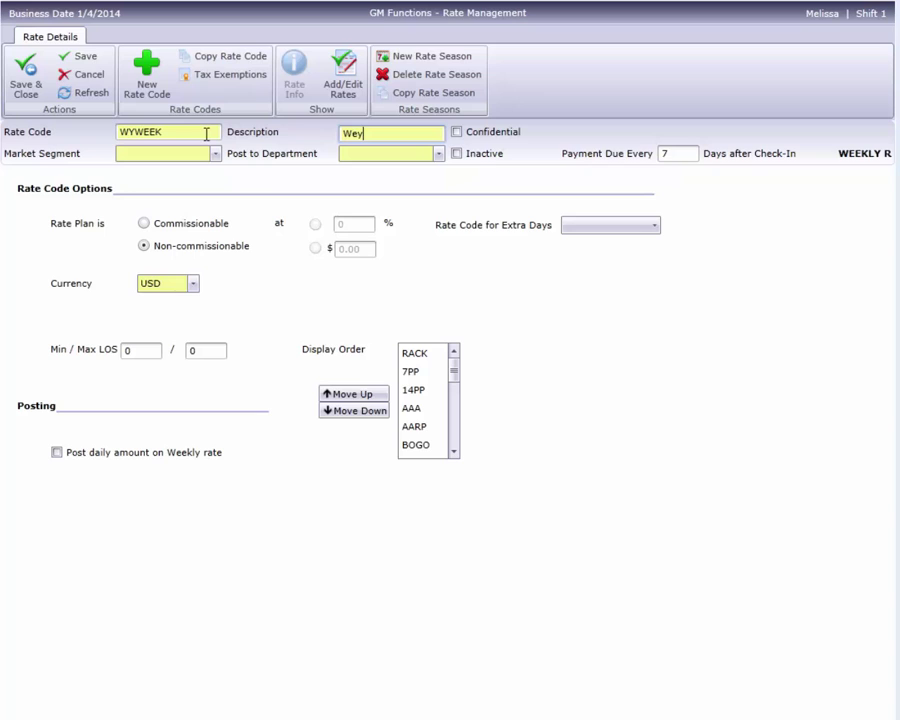
pyautogui.write('land-Yutani Weekly Rate')
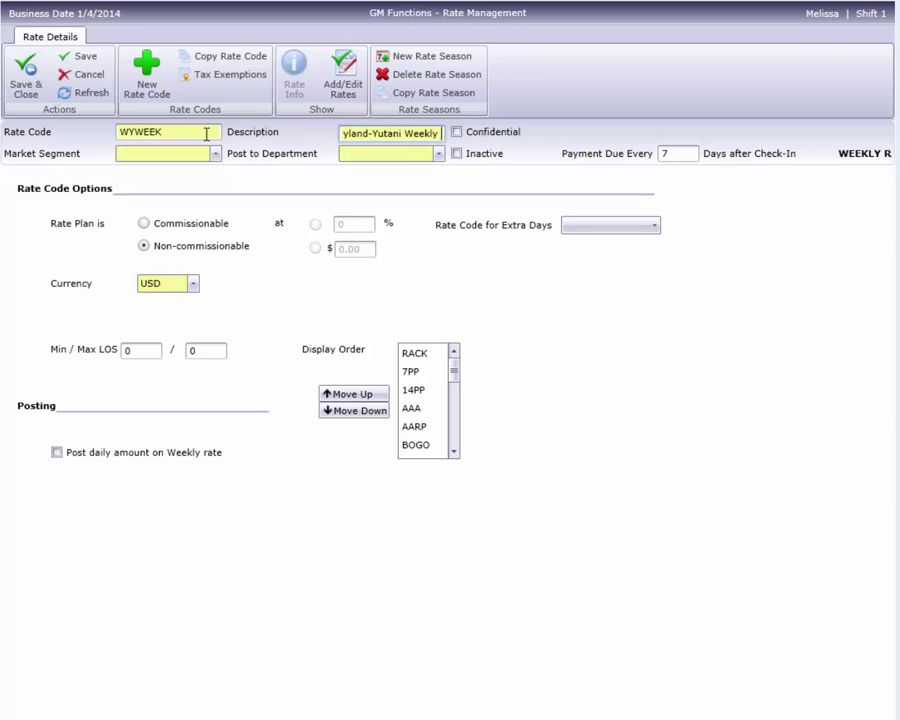
pyautogui.click(216, 154)
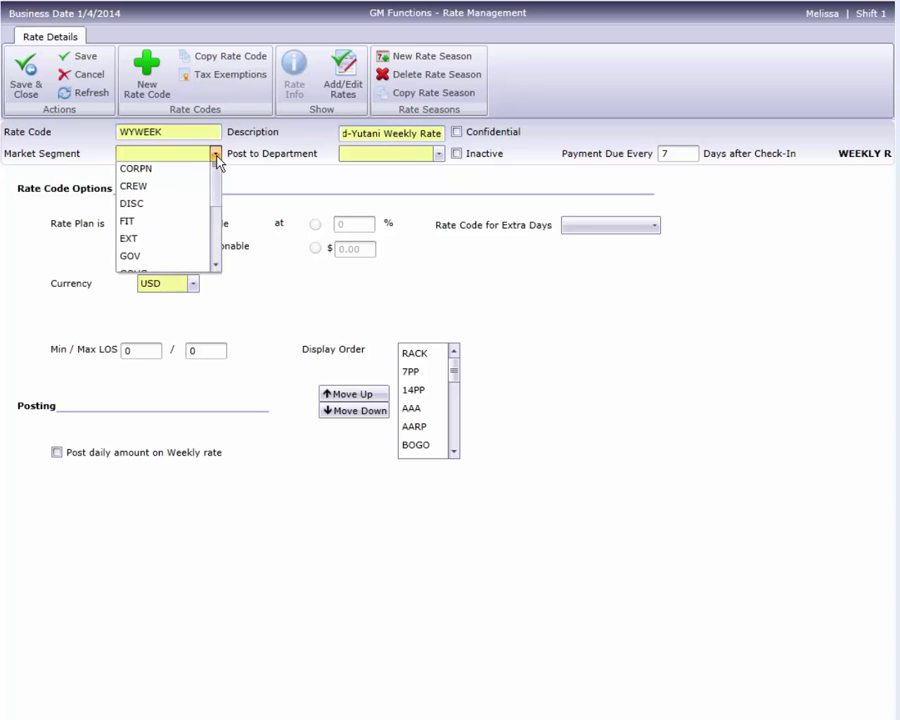
pyautogui.click(128, 296)
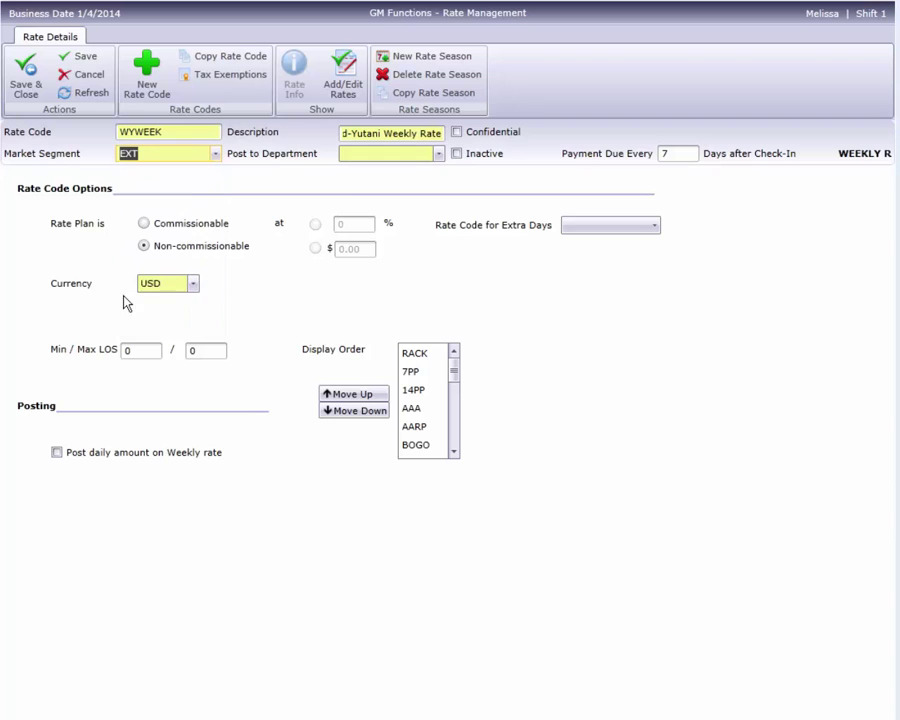
pyautogui.click(439, 156)
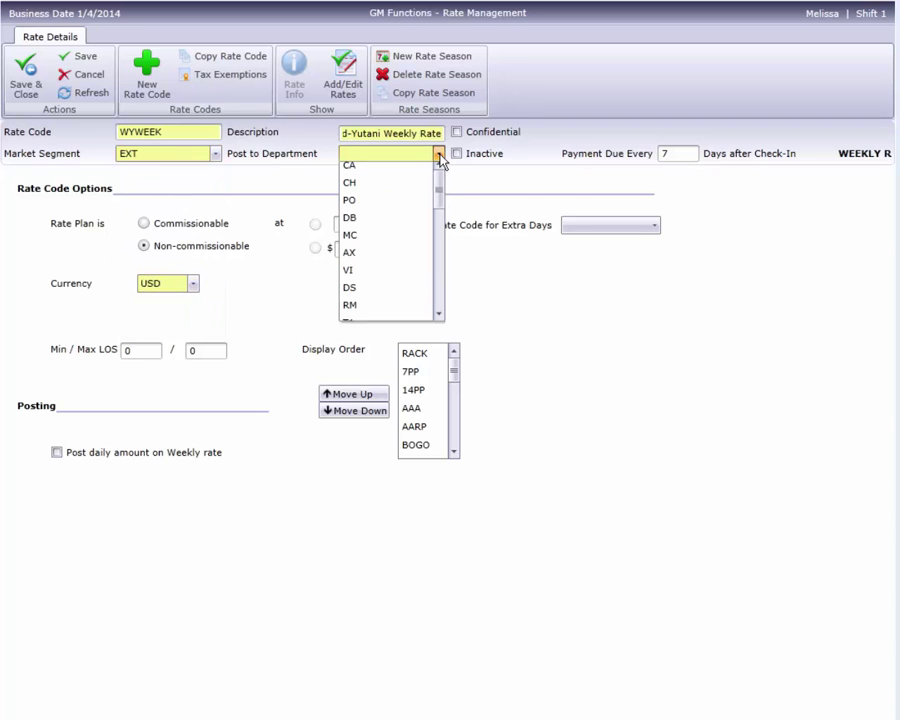
pyautogui.click(369, 312)
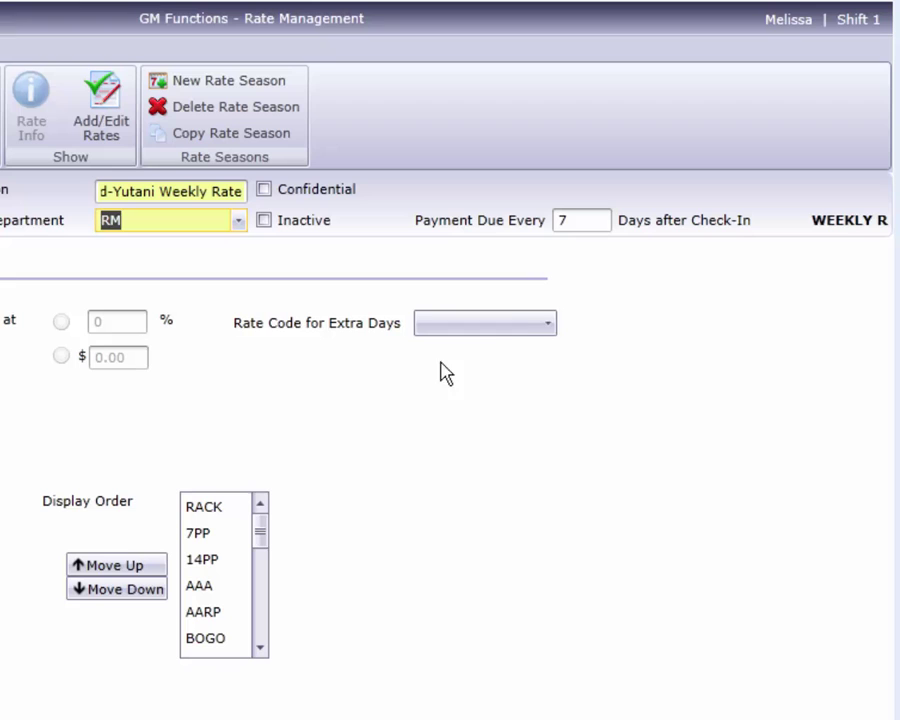
# Set Rate Code for Extra Days to RACK | Rack Rate.
pyautogui.click(512, 337)
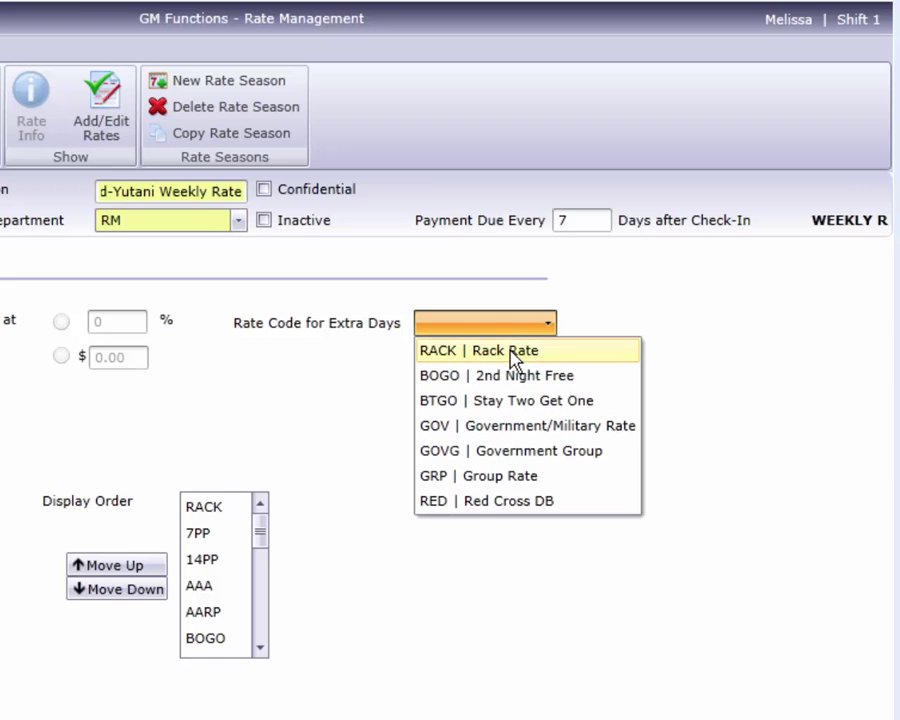
pyautogui.click(512, 354)
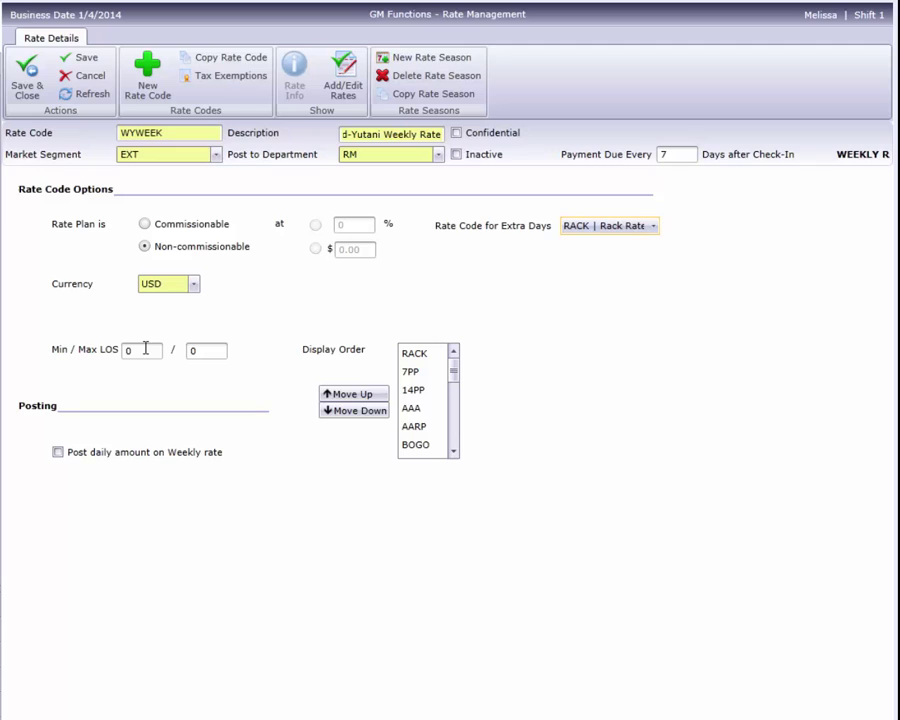
# Set Min LOS to 5 and Max LOS to 999.
pyautogui.click(145, 348)
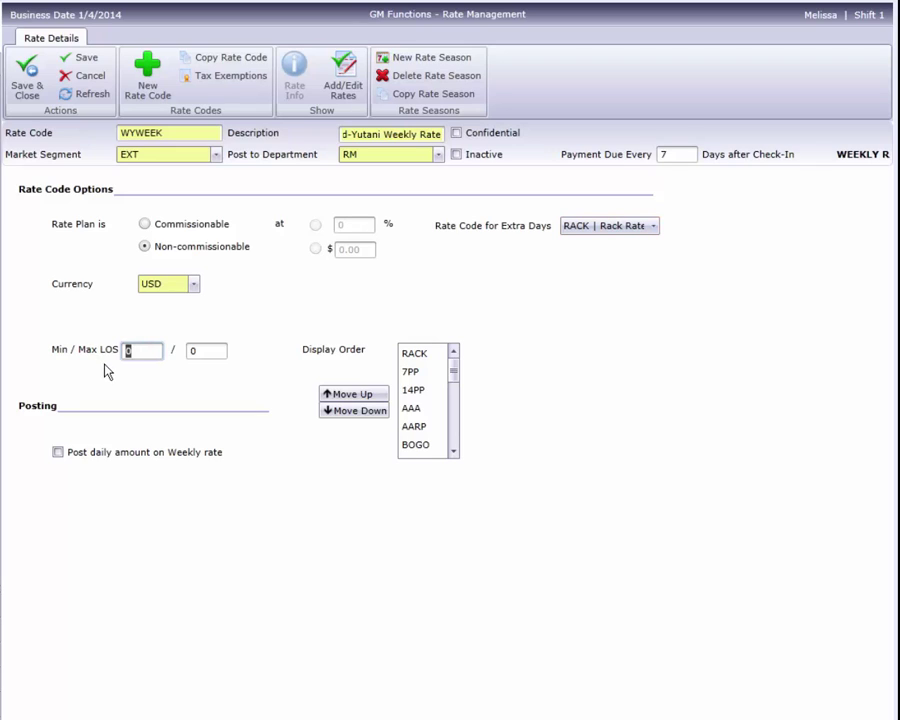
pyautogui.write('5')
pyautogui.click(203, 348)
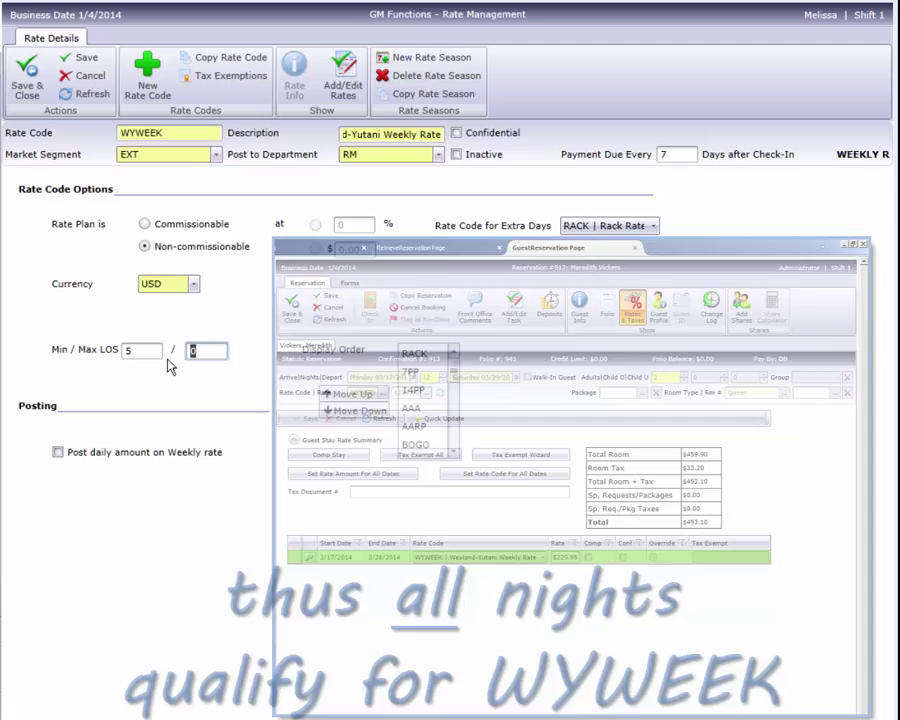
pyautogui.write('999')
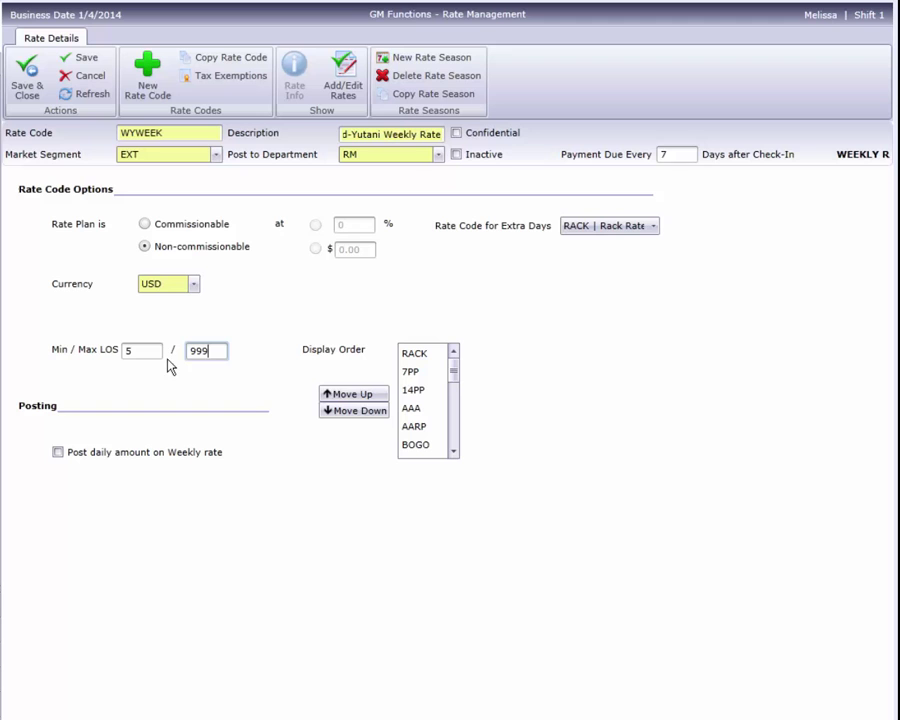
# Save WYWEEK, add and save a 1/4/2014–1/4/2015 rate season, and select it.
pyautogui.click(83, 60)
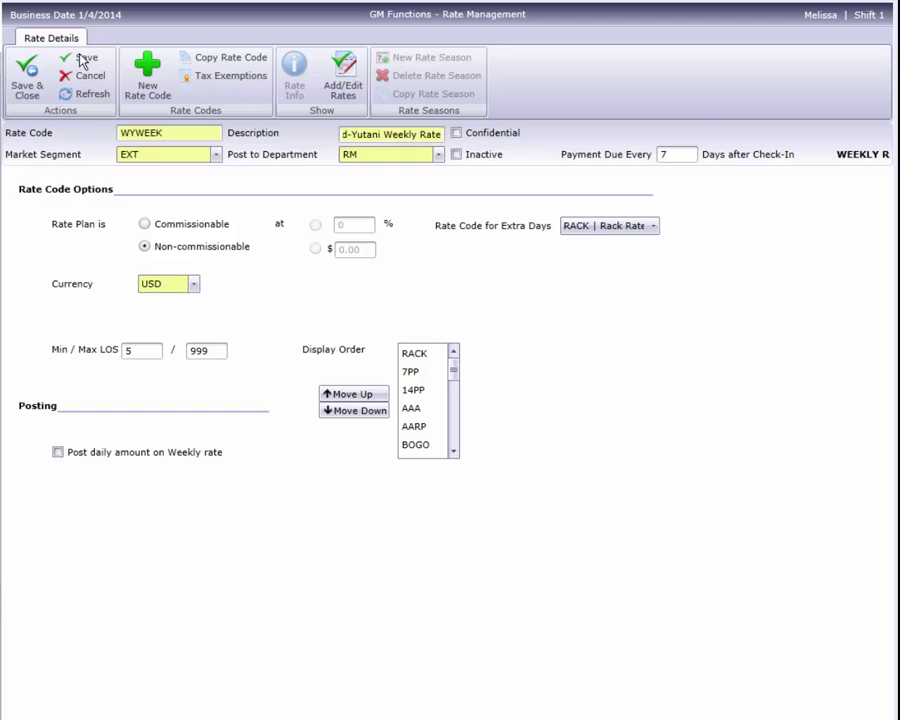
pyautogui.click(344, 84)
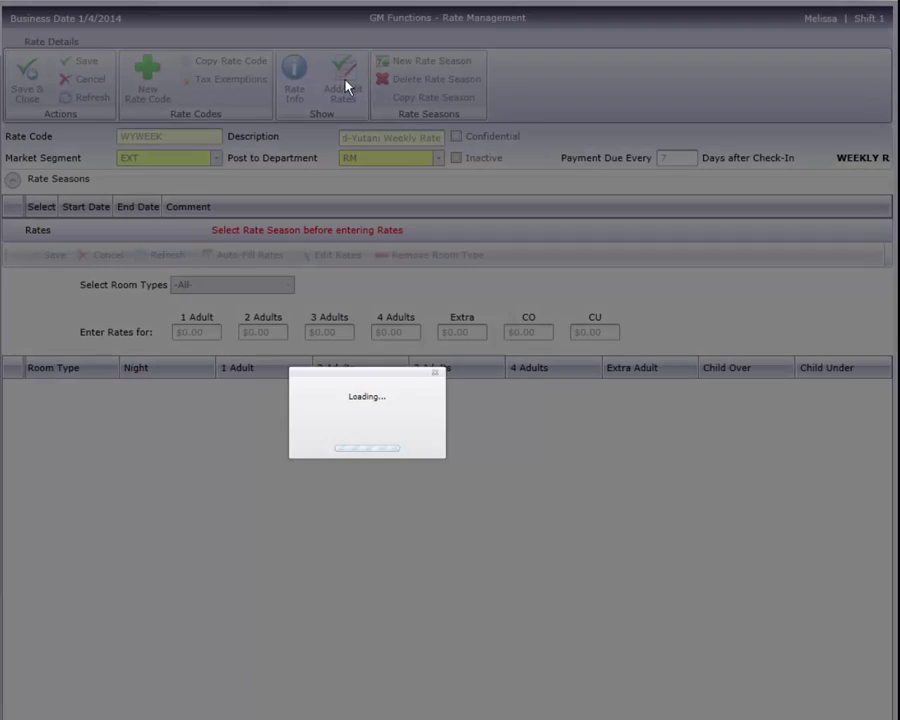
pyautogui.click(395, 64)
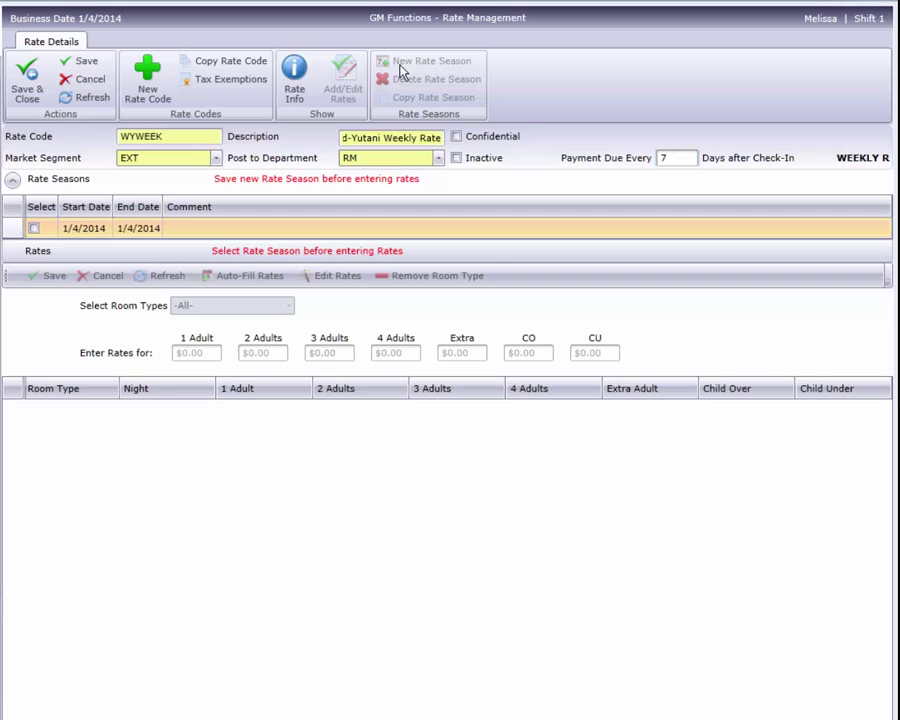
pyautogui.click(145, 230)
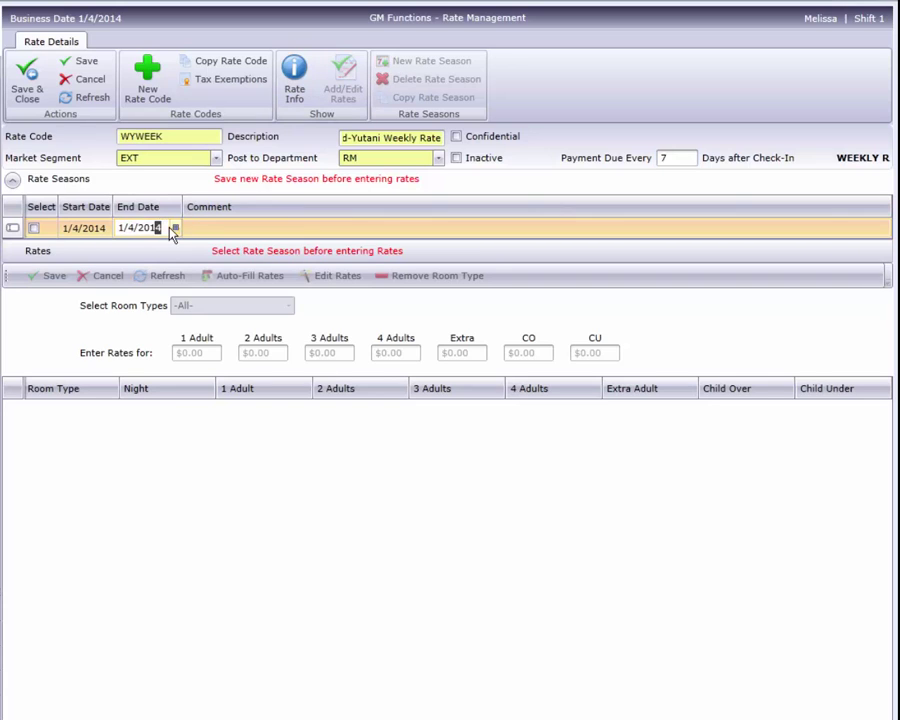
pyautogui.write('5')
pyautogui.click(82, 64)
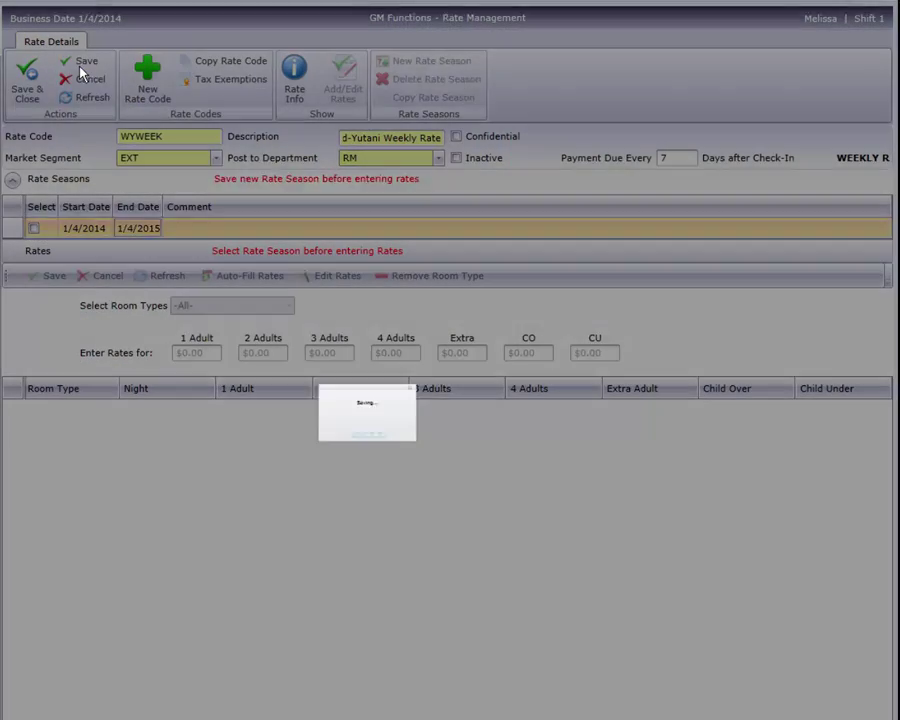
pyautogui.click(34, 230)
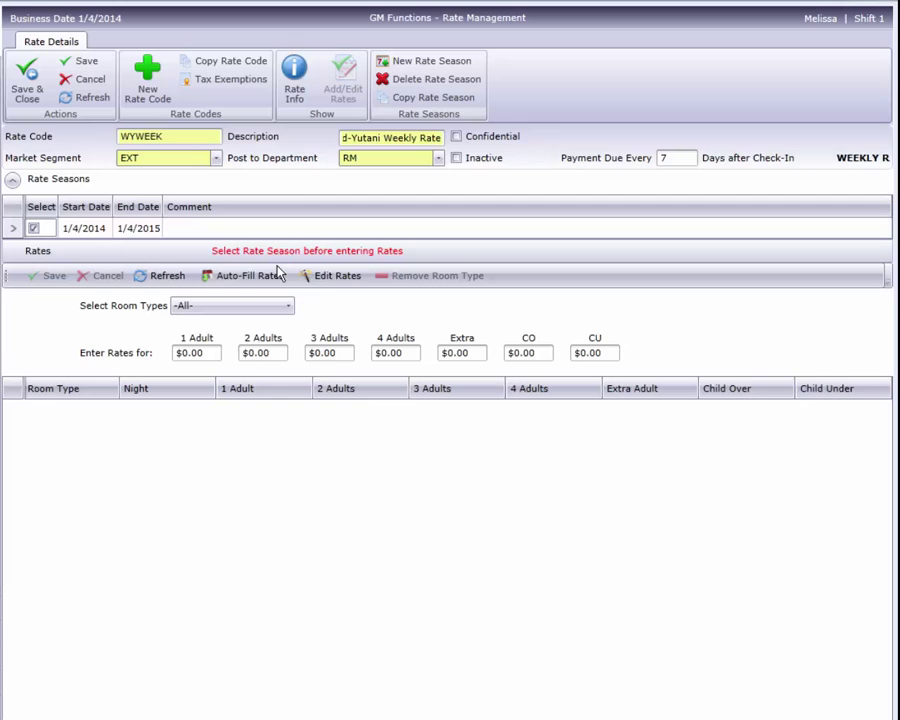
# Start editing rates and limit the room types to King and Queen only.
pyautogui.click(328, 276)
pyautogui.click(290, 306)
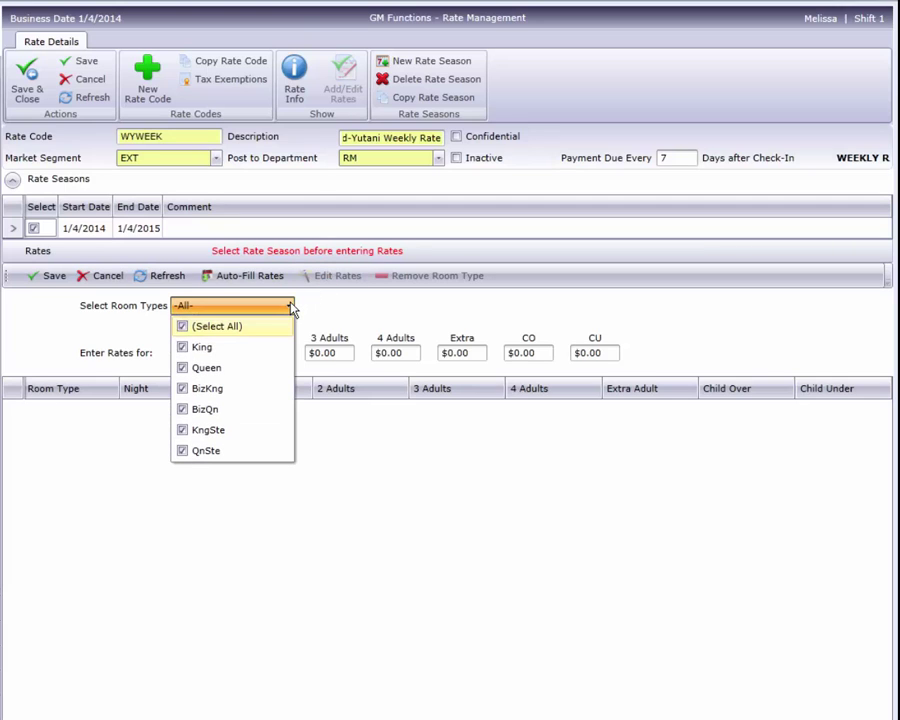
pyautogui.click(183, 326)
pyautogui.click(183, 347)
pyautogui.click(183, 368)
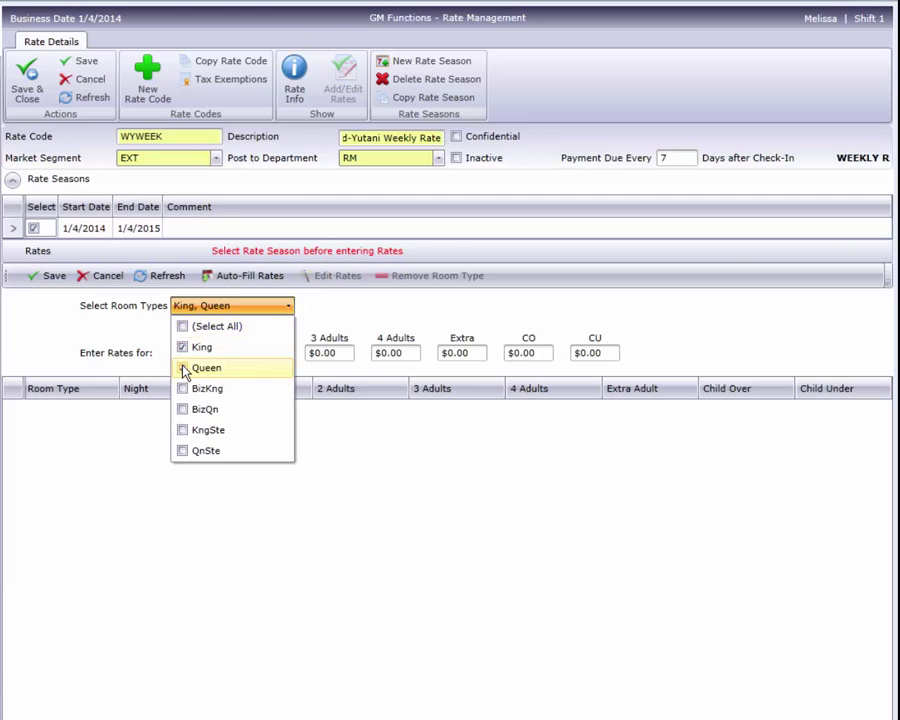
pyautogui.click(288, 306)
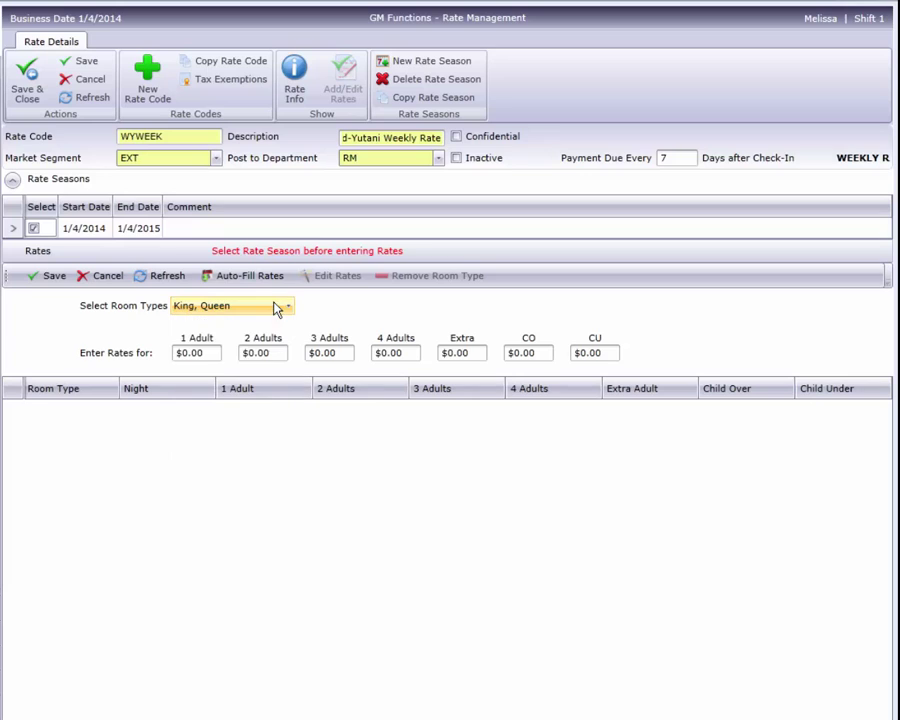
# Enter 229.95 for 1–4 adults, auto-fill the King and Queen rows, and save.
pyautogui.click(205, 354)
pyautogui.write('229.95')
pyautogui.press('Tab')
pyautogui.write('22')
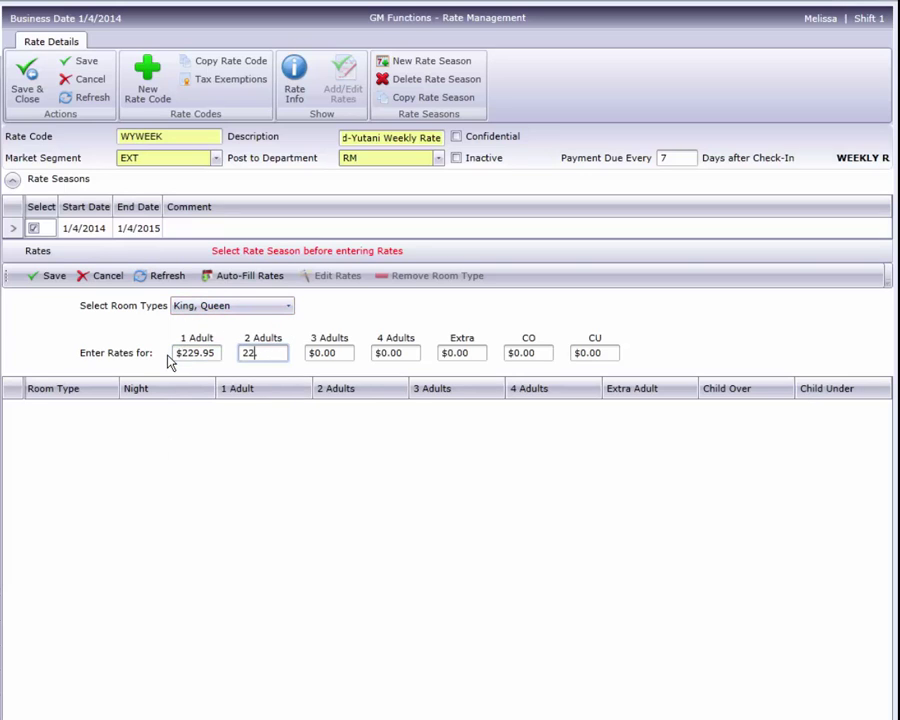
pyautogui.write('9.95')
pyautogui.press('Tab')
pyautogui.write('229.95')
pyautogui.press('Tab')
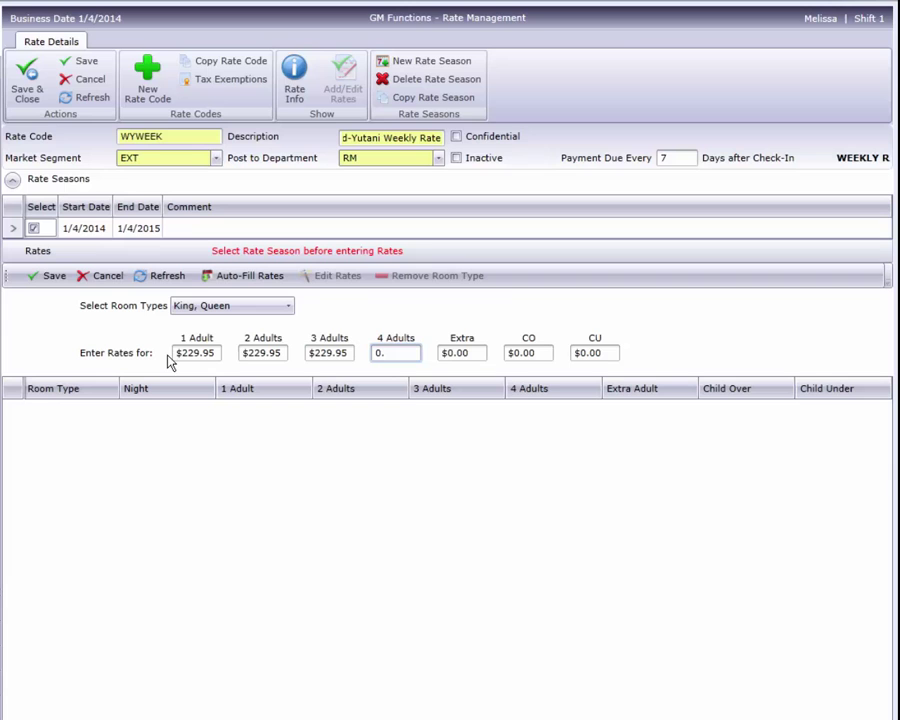
pyautogui.write('229.95')
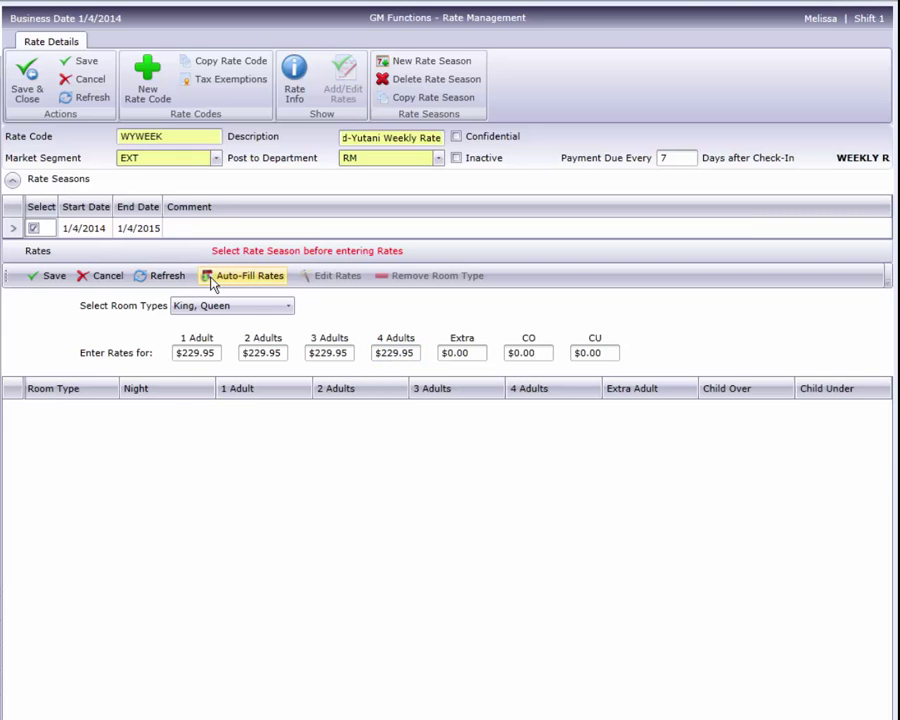
pyautogui.click(212, 283)
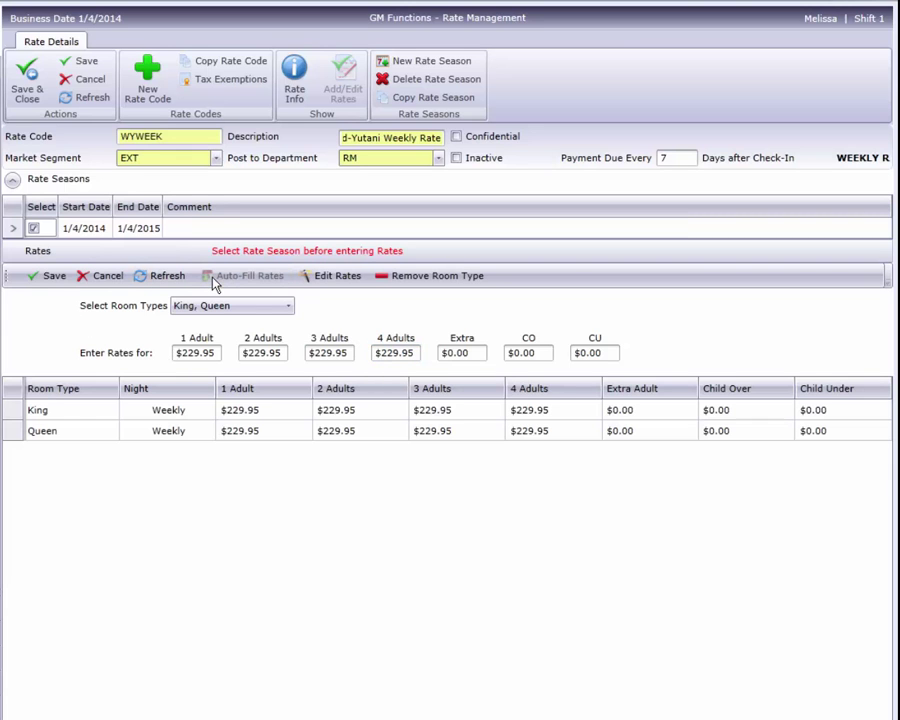
pyautogui.click(55, 283)
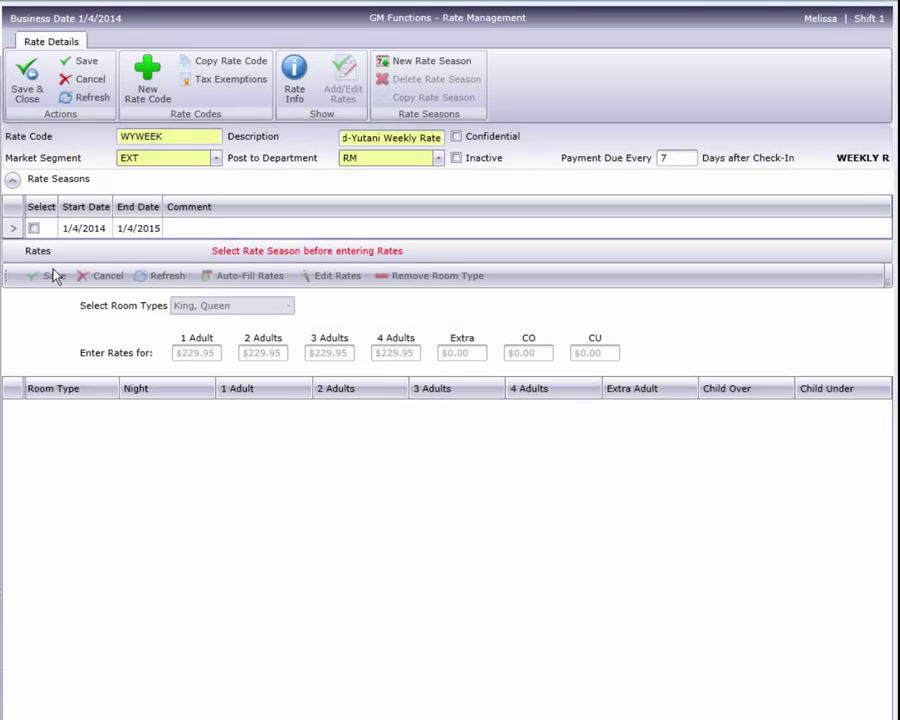
pyautogui.click(33, 228)
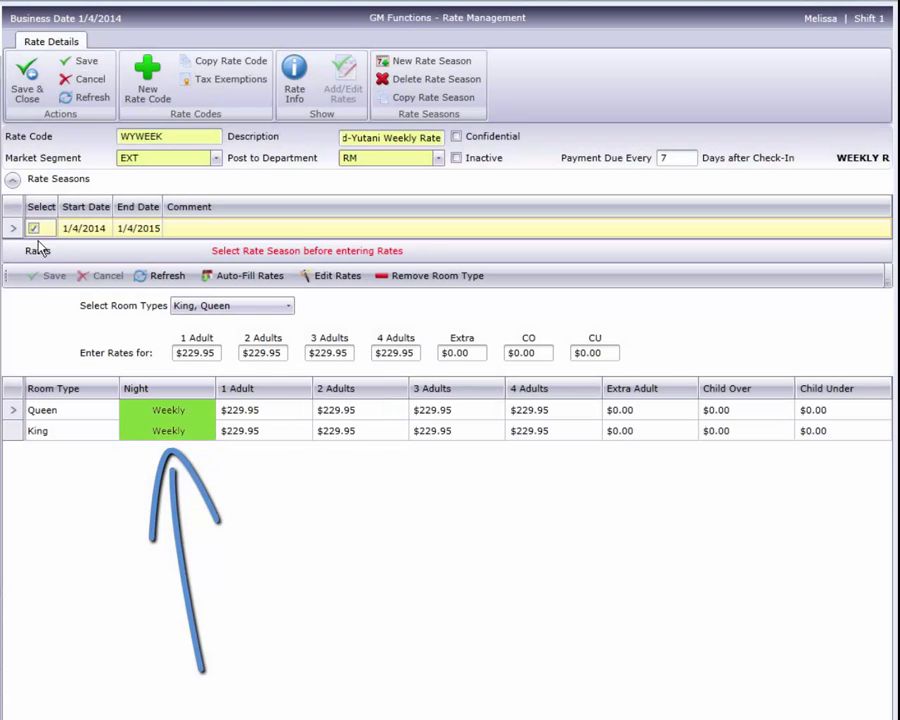
pyautogui.click(236, 306)
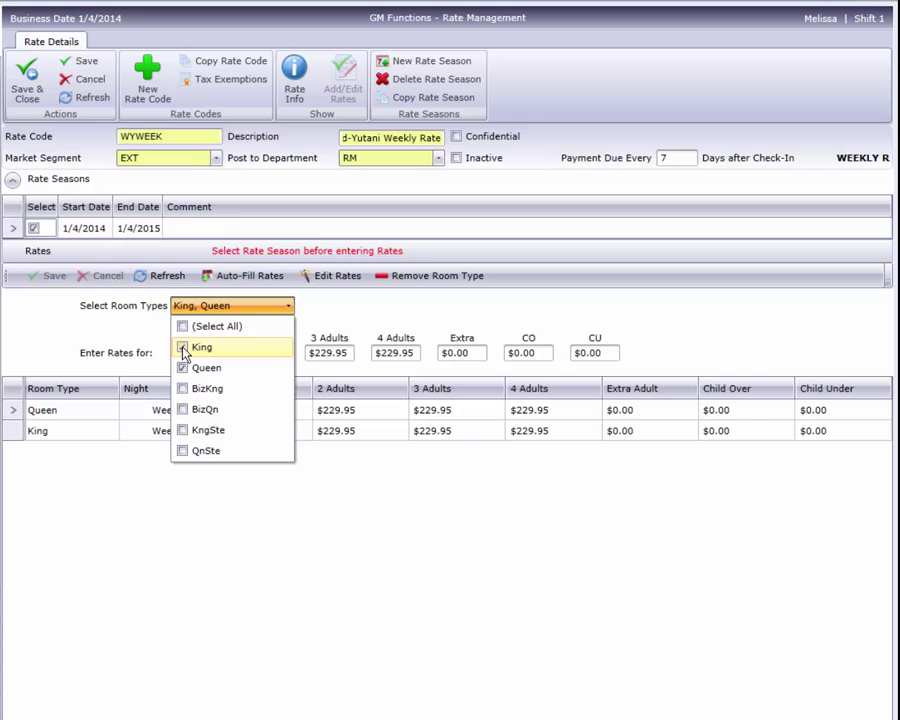
# Save the $278.95 BizKng and BizQn weekly rates, then save the WYWEEK rate code.
pyautogui.click(183, 349)
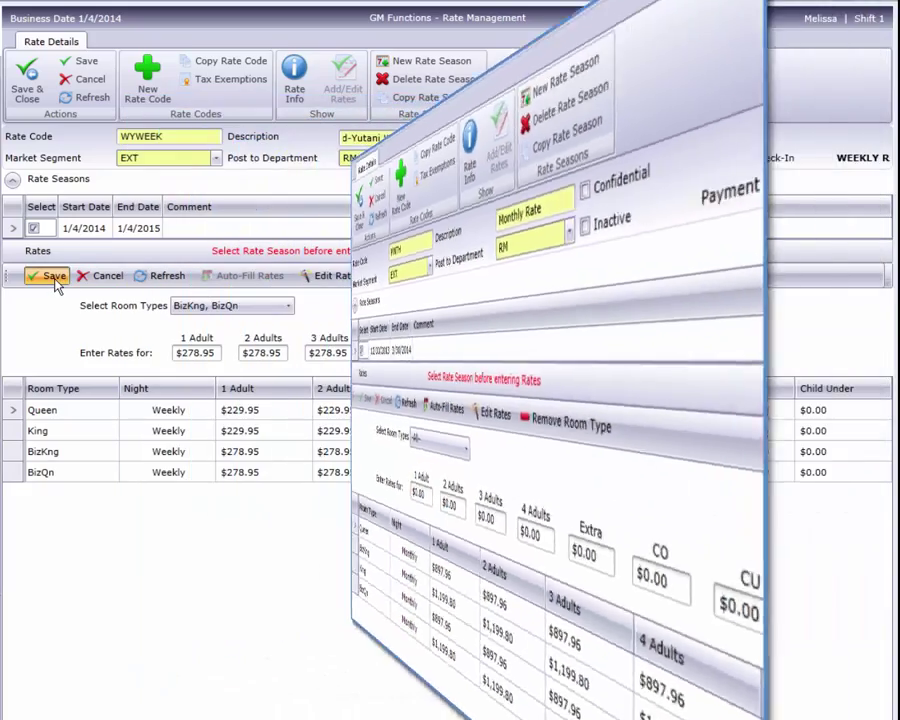
pyautogui.click(52, 276)
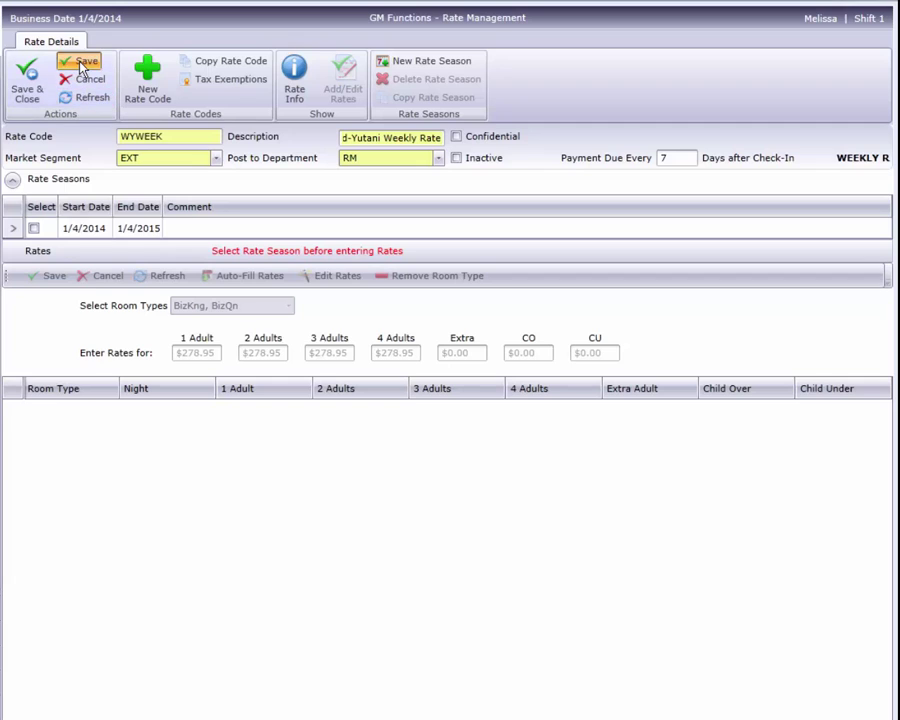
pyautogui.click(81, 63)
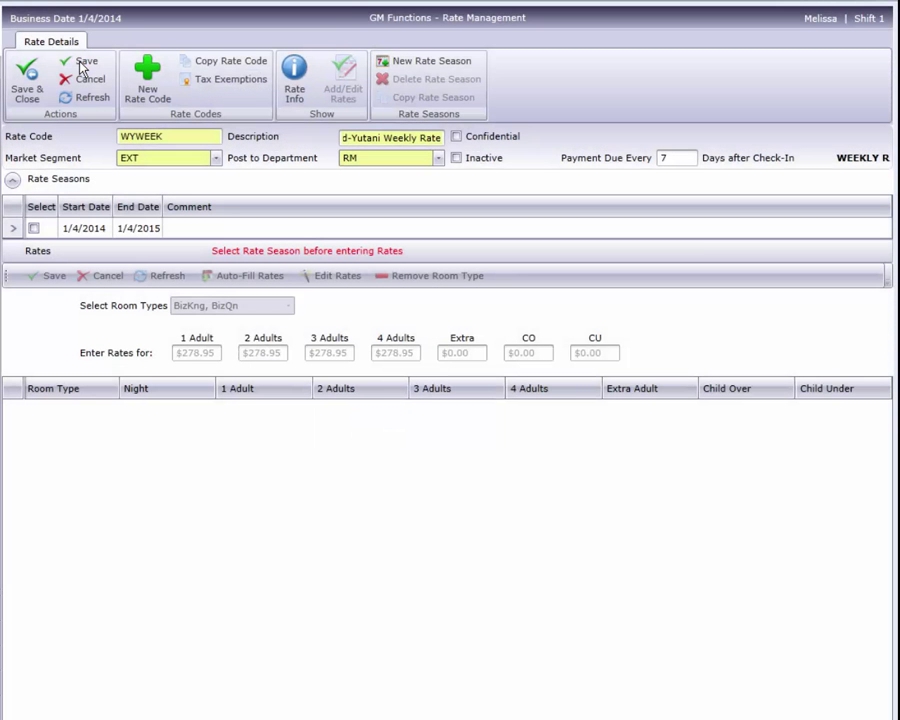